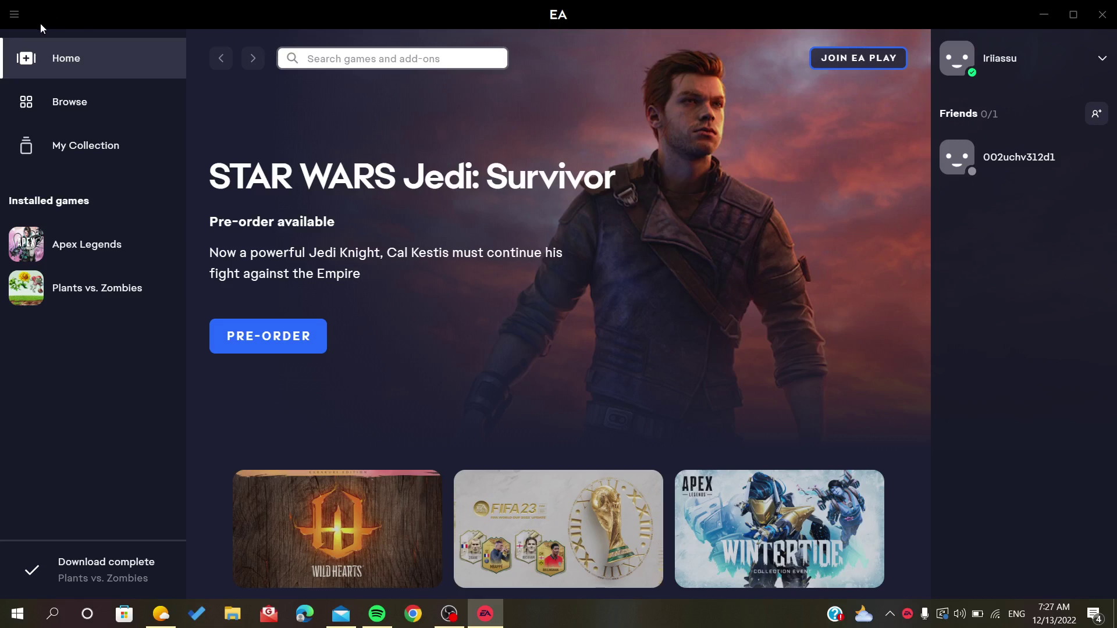
left_click(15, 15)
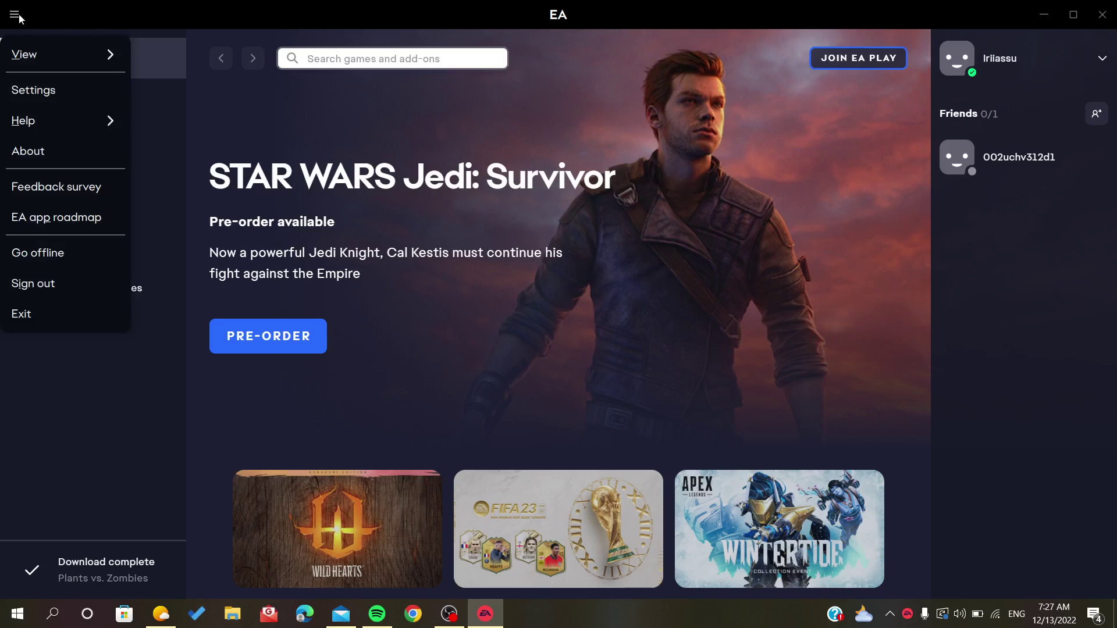
left_click(19, 99)
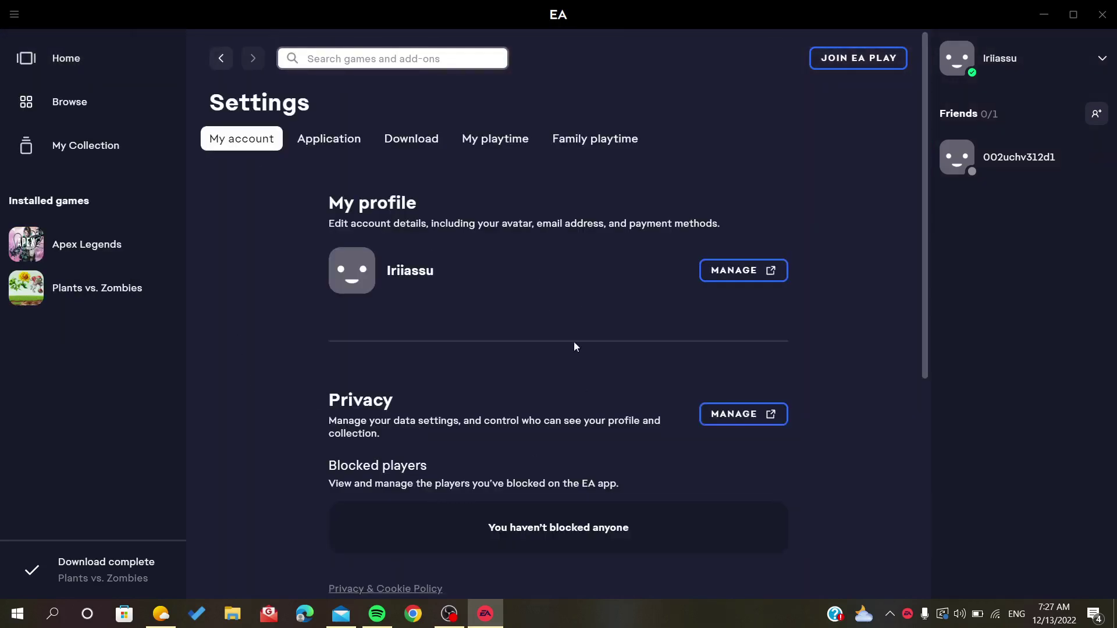
left_click(64, 73)
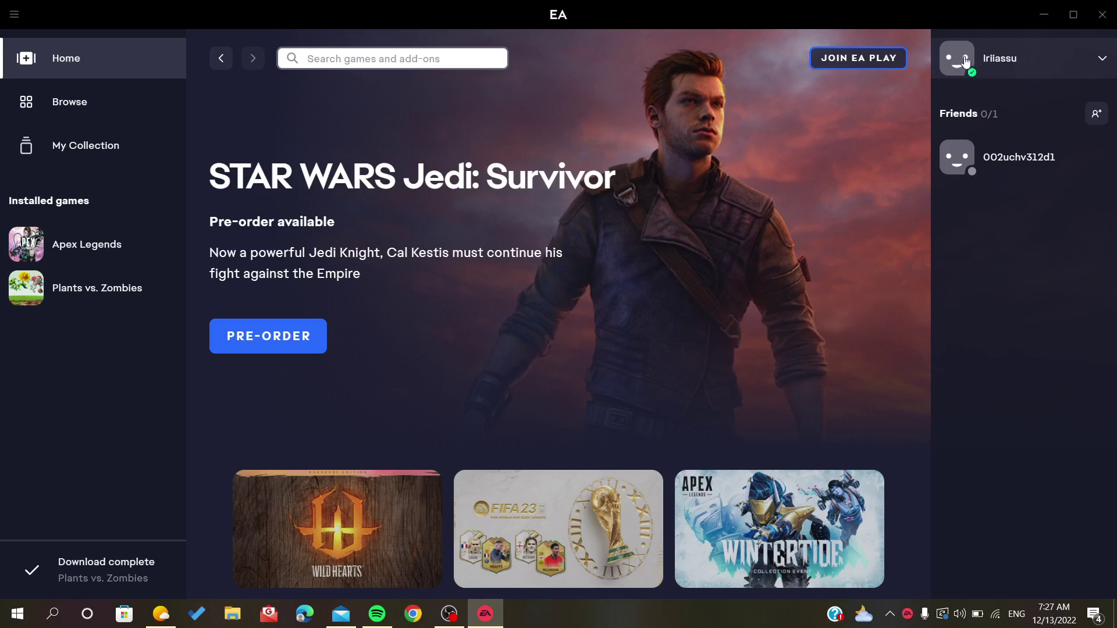
Step: Open the account settings from the profile in the EA app and go to the Security page of the EA account
left_click(1030, 67)
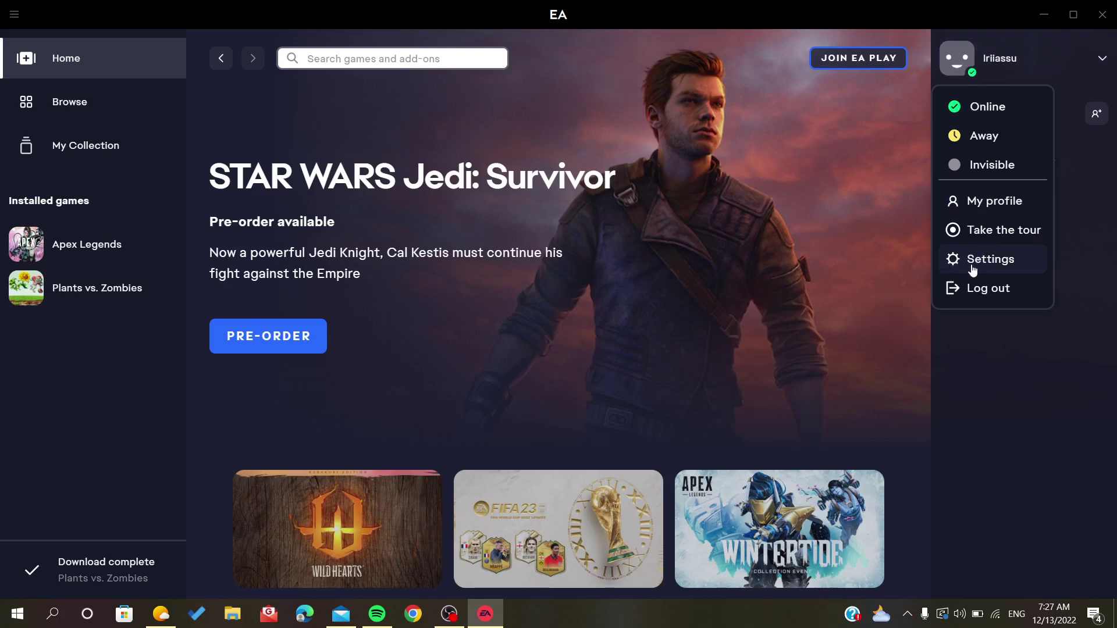
left_click(973, 266)
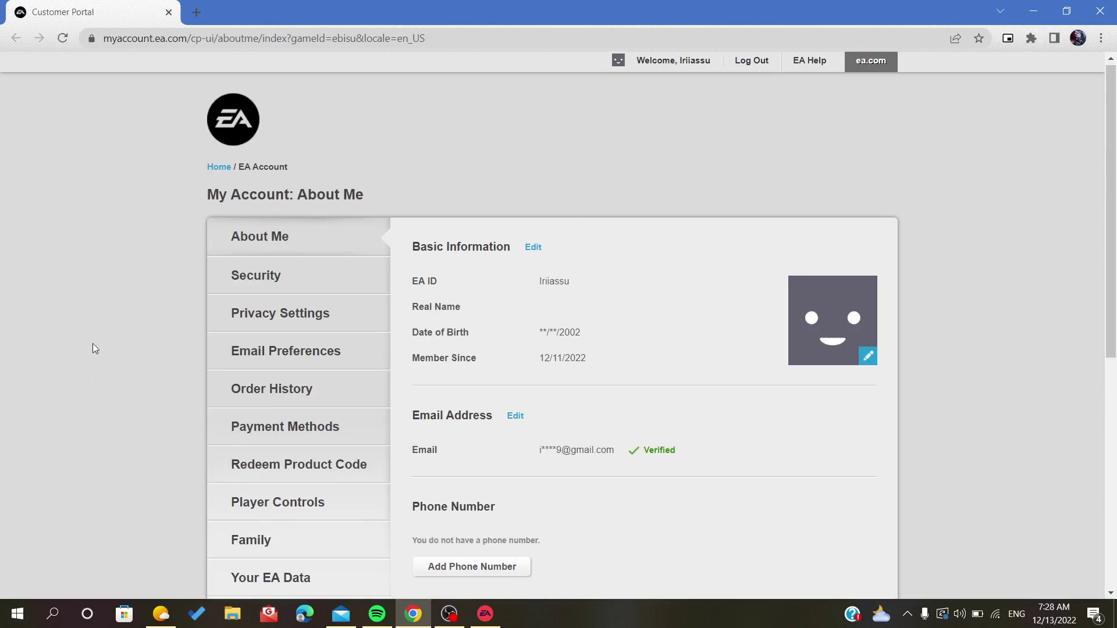
scroll(93, 349, "down", 1)
left_click(268, 233)
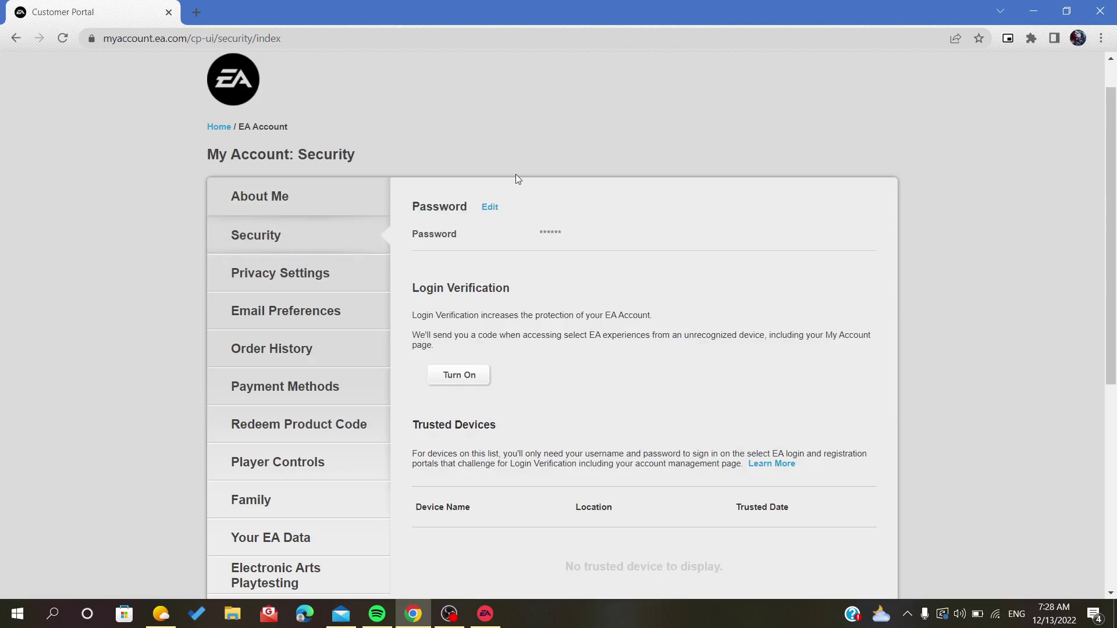
Step: Start editing the account password, have a security code sent by email, and copy the code from the EA message in Mail
left_click(490, 208)
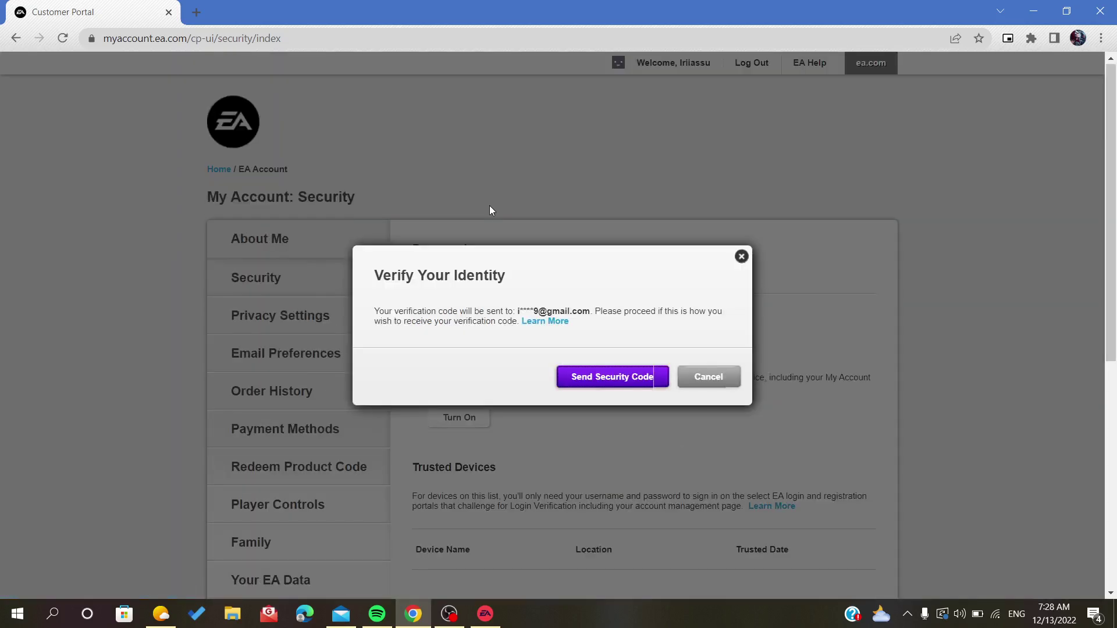
left_click(593, 384)
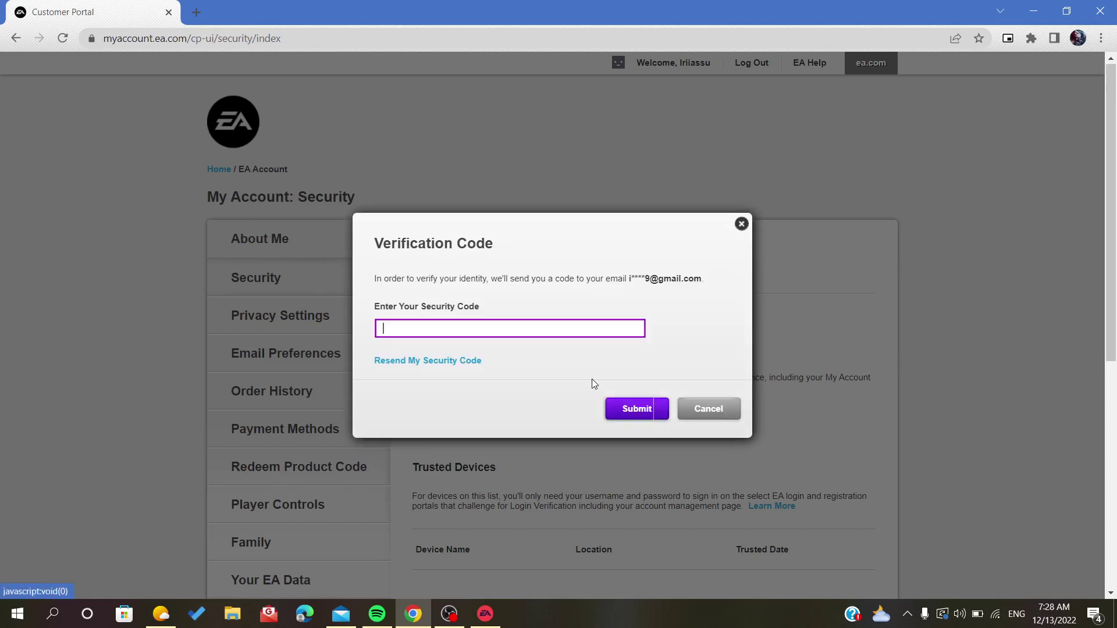
left_click(345, 623)
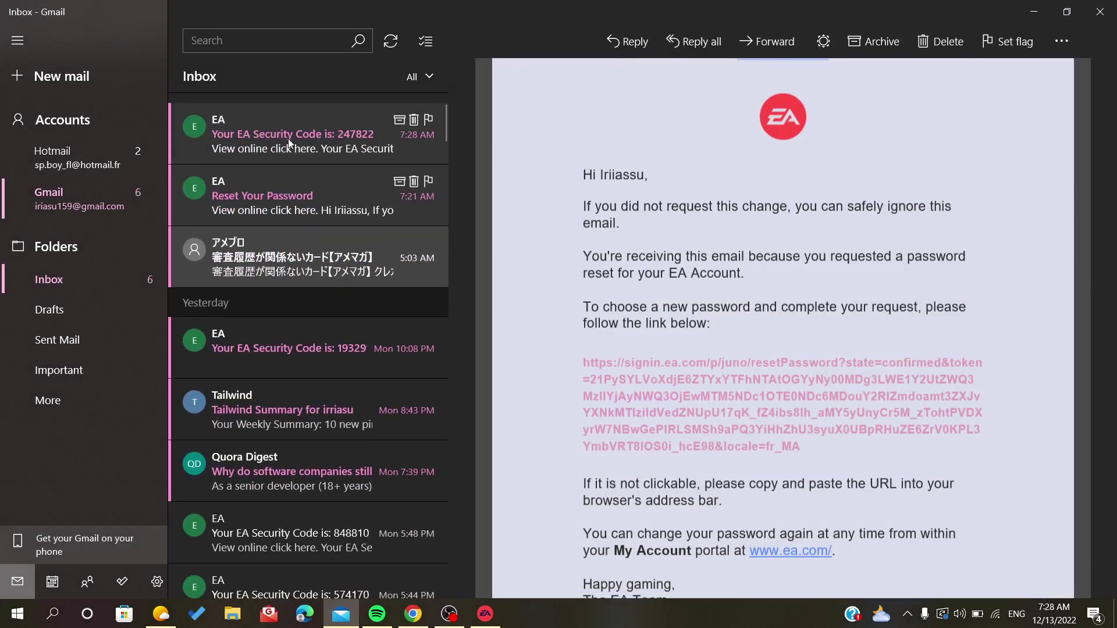
left_click(288, 139)
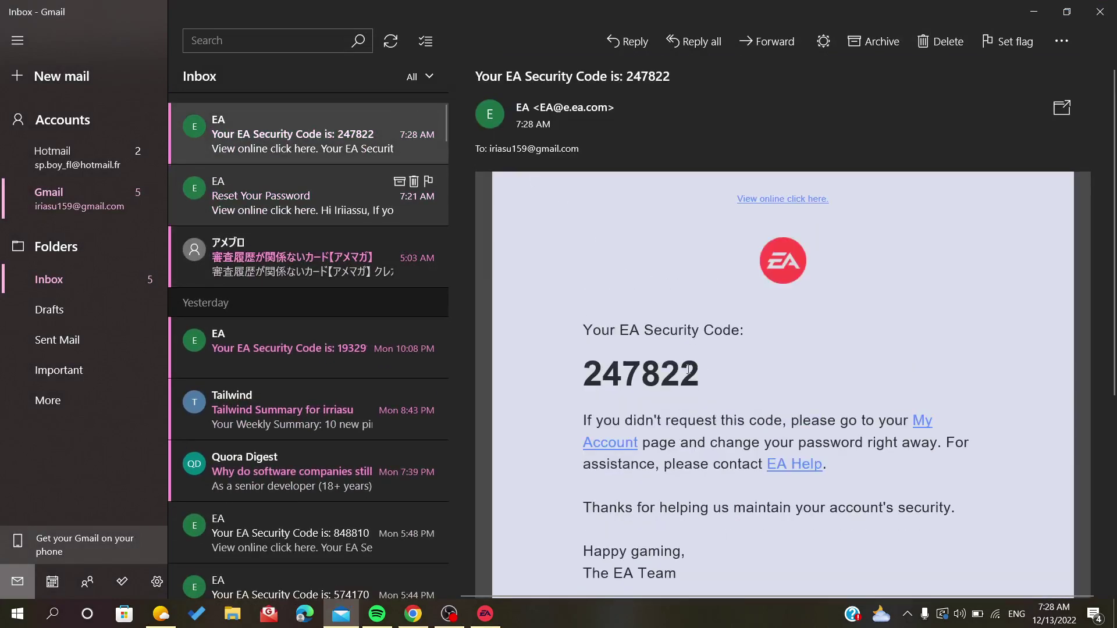
left_click_drag(702, 370, 586, 379)
key("ctrl+c")
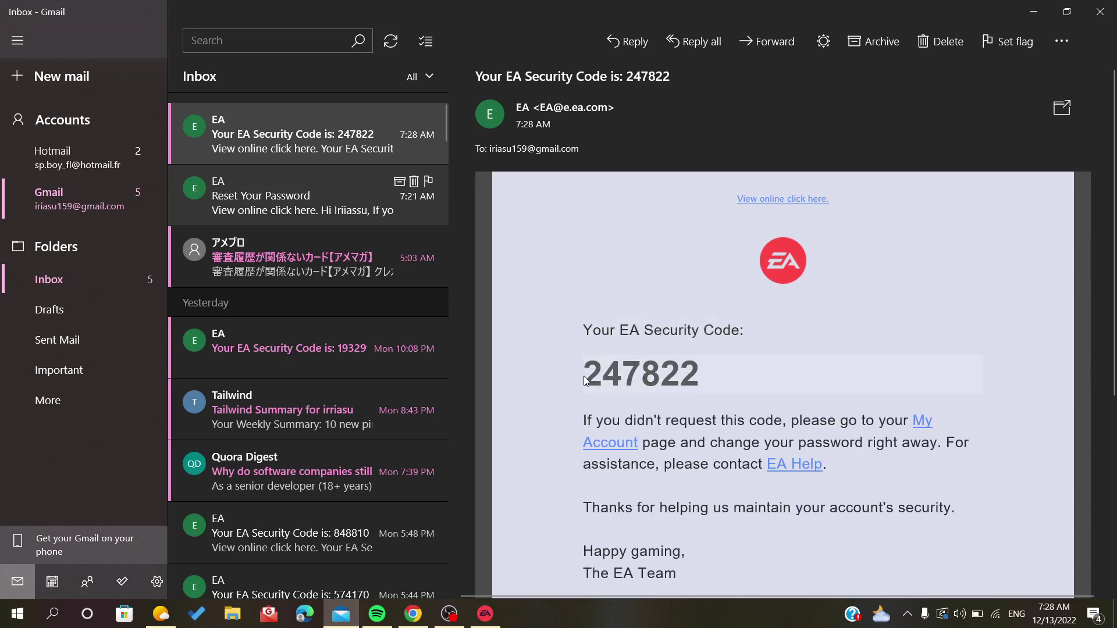
Step: Switch back to Chrome, paste the emailed security code into the verification form and submit it
left_click(413, 614)
key("ctrl+v")
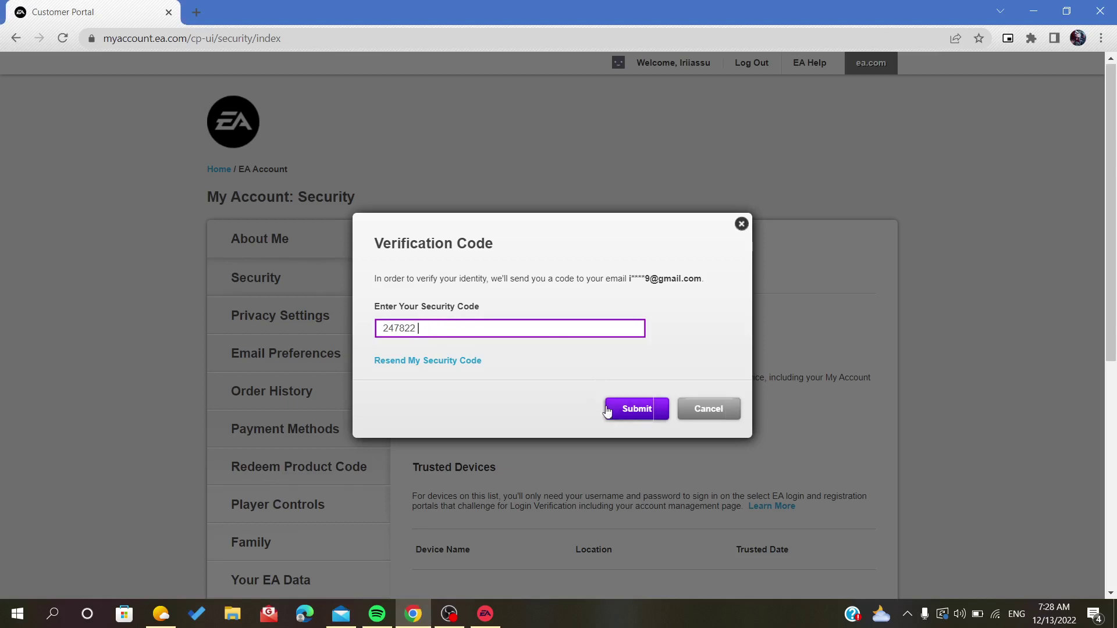
left_click(625, 409)
Step: Dismiss the Kaspersky notice and enter the current account password in the Reset Your Password form
left_click(417, 281)
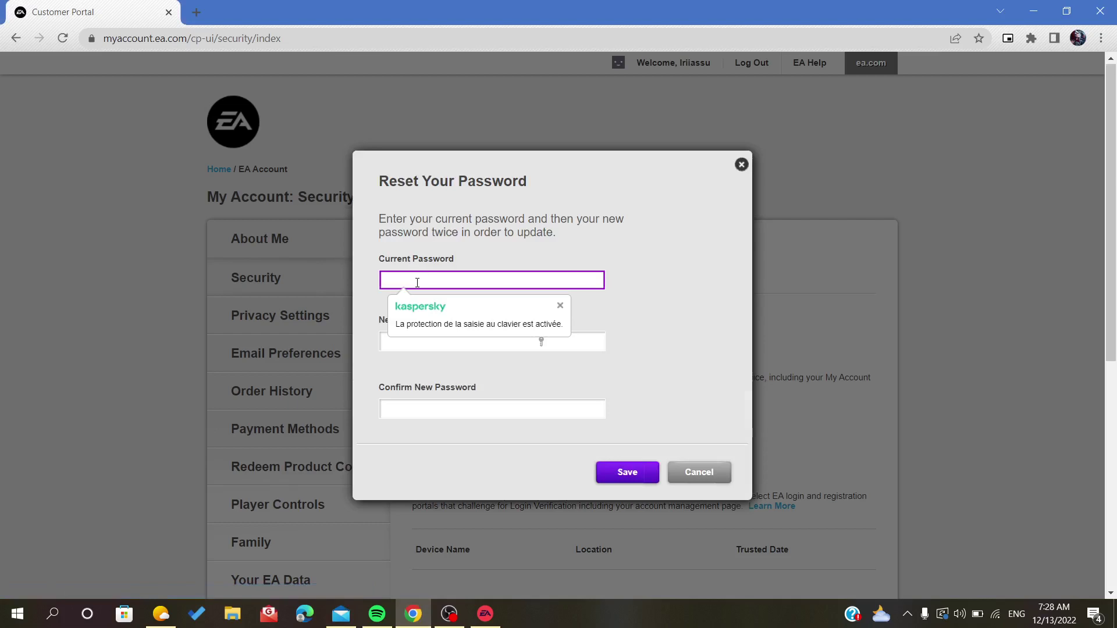
left_click(561, 307)
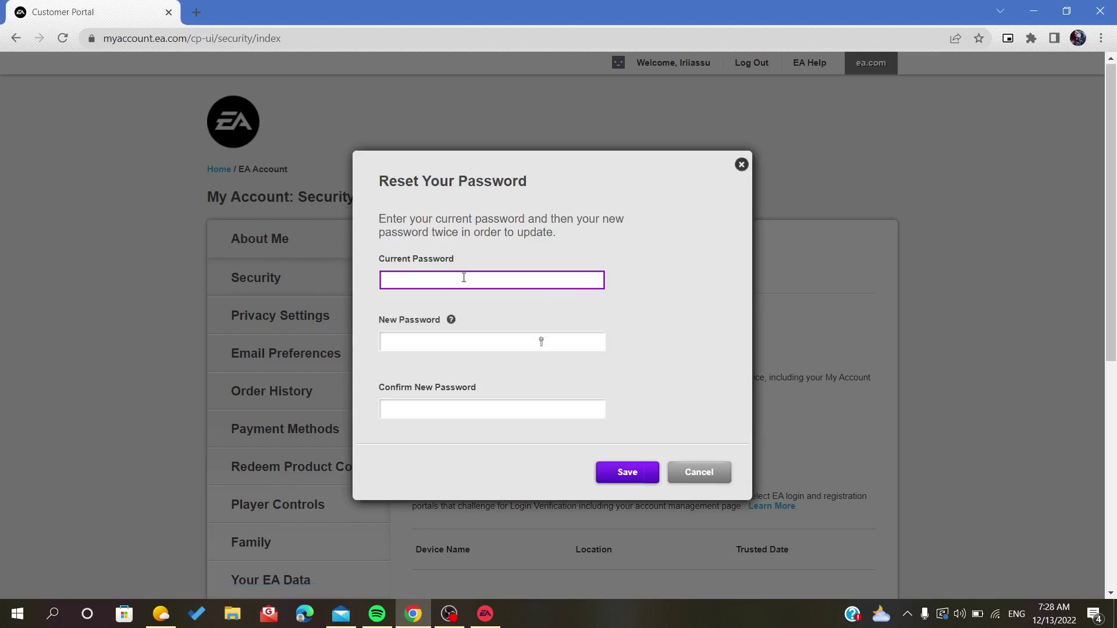
type("••••••••••••")
Step: Try to save a new account password by filling in the new password and its confirmation
left_click(438, 346)
type("•")
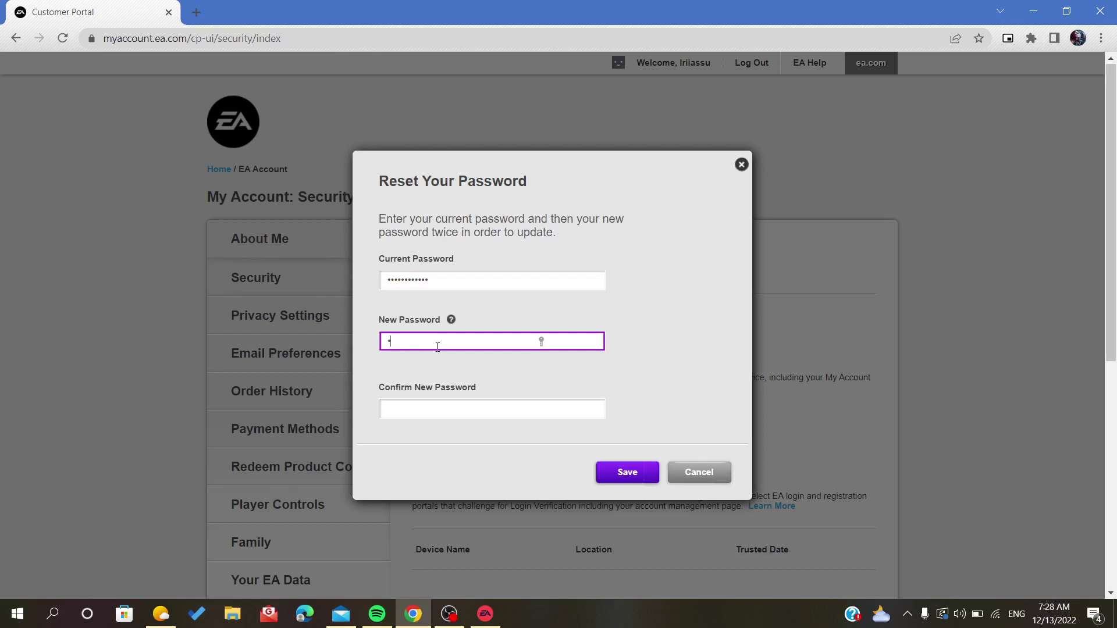
type("•••••••")
left_click(422, 409)
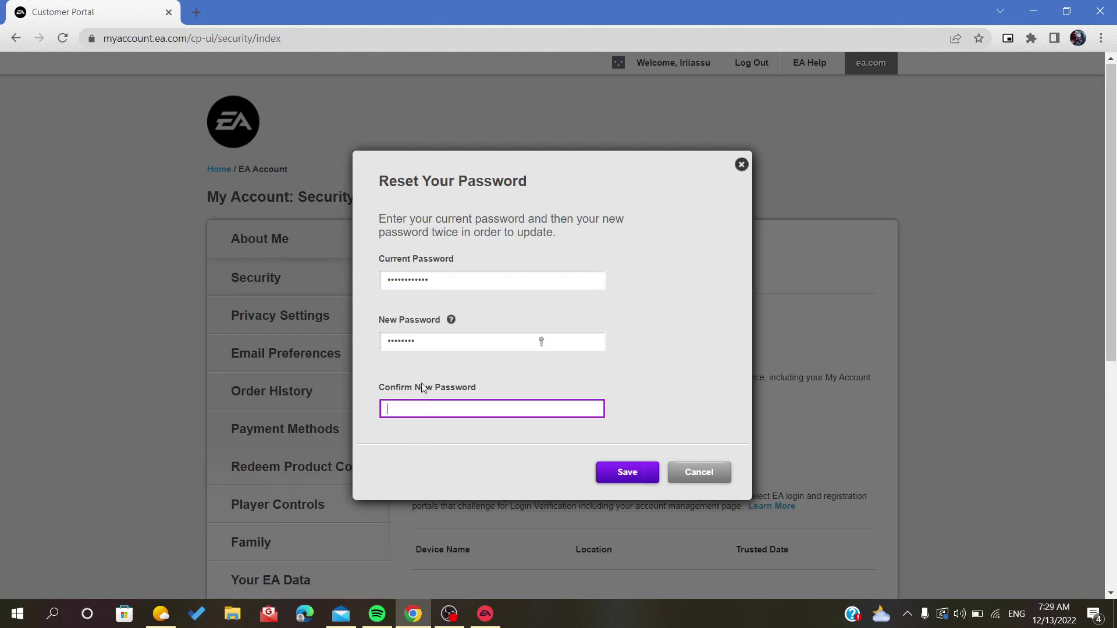
left_click(435, 352)
left_click(423, 412)
type("••••••••")
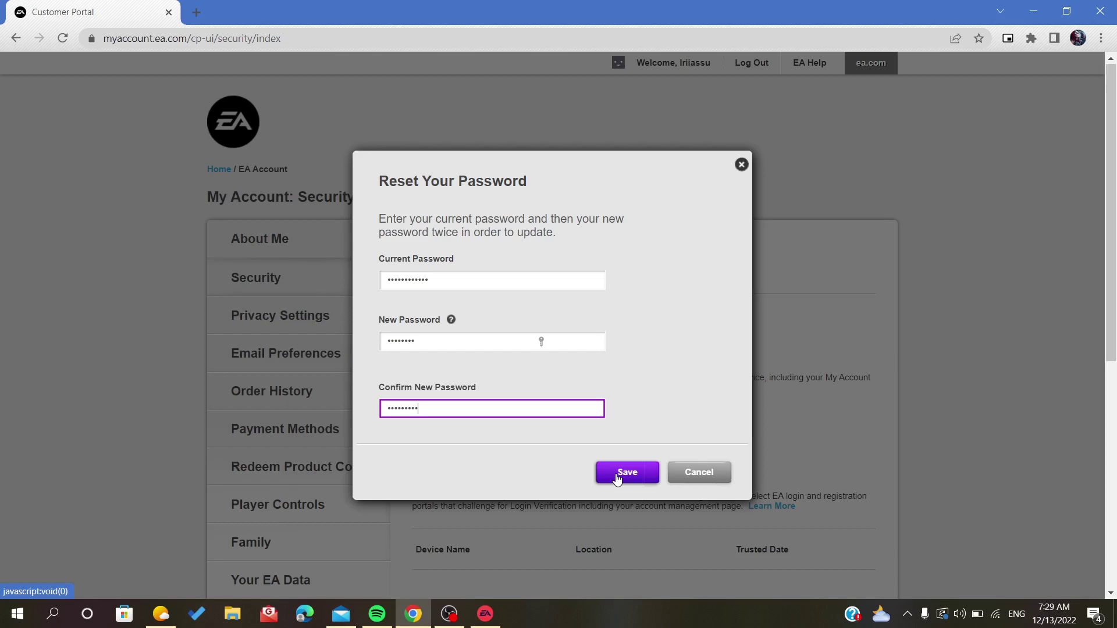
left_click(618, 478)
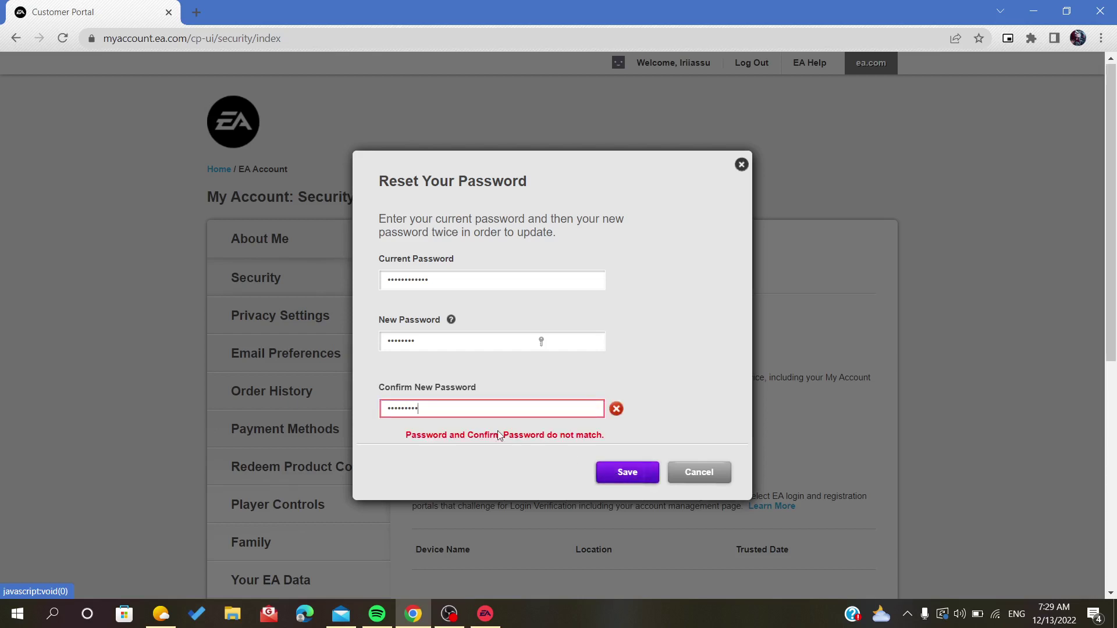
Step: Retype the password confirmation, add a character to the new password, and try saving again
left_click_drag(442, 404, 371, 408)
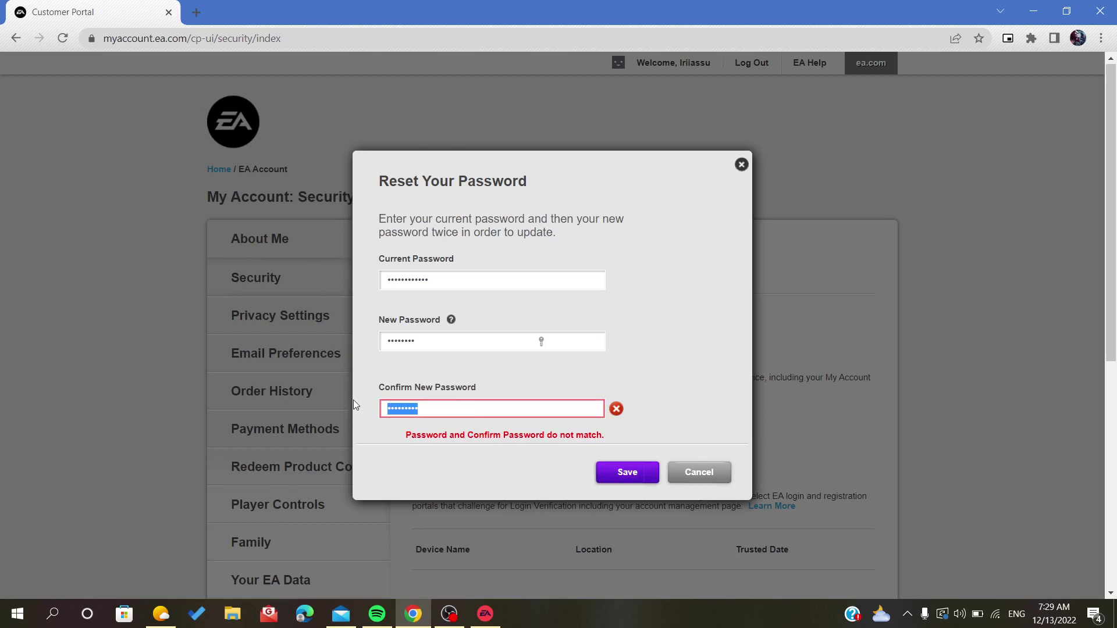
type("•••••••••")
left_click(462, 342)
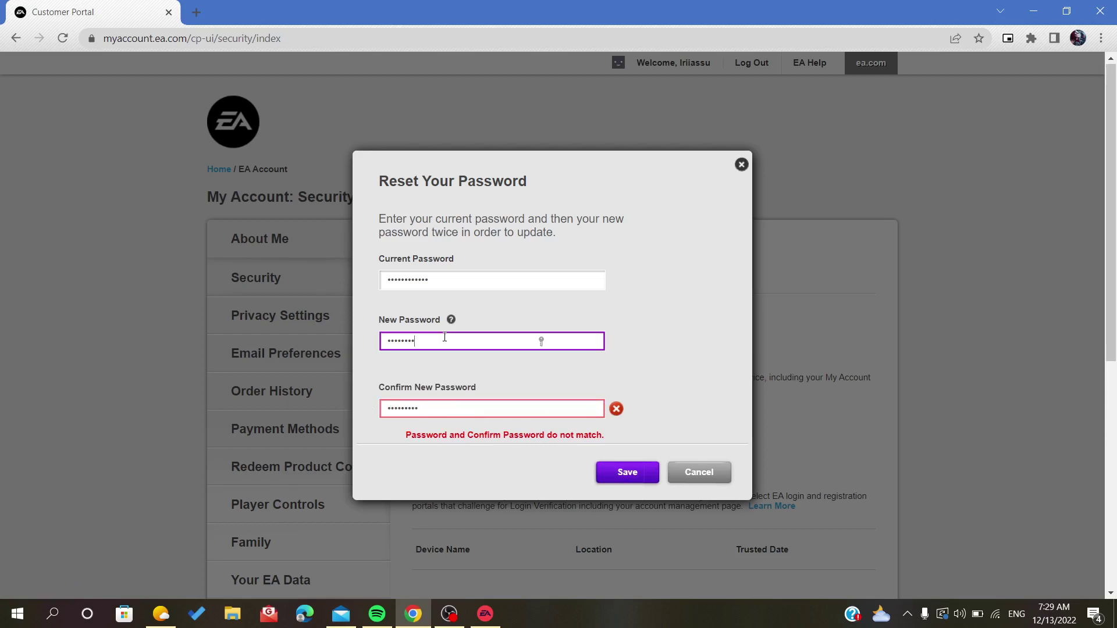
type("•")
left_click(618, 482)
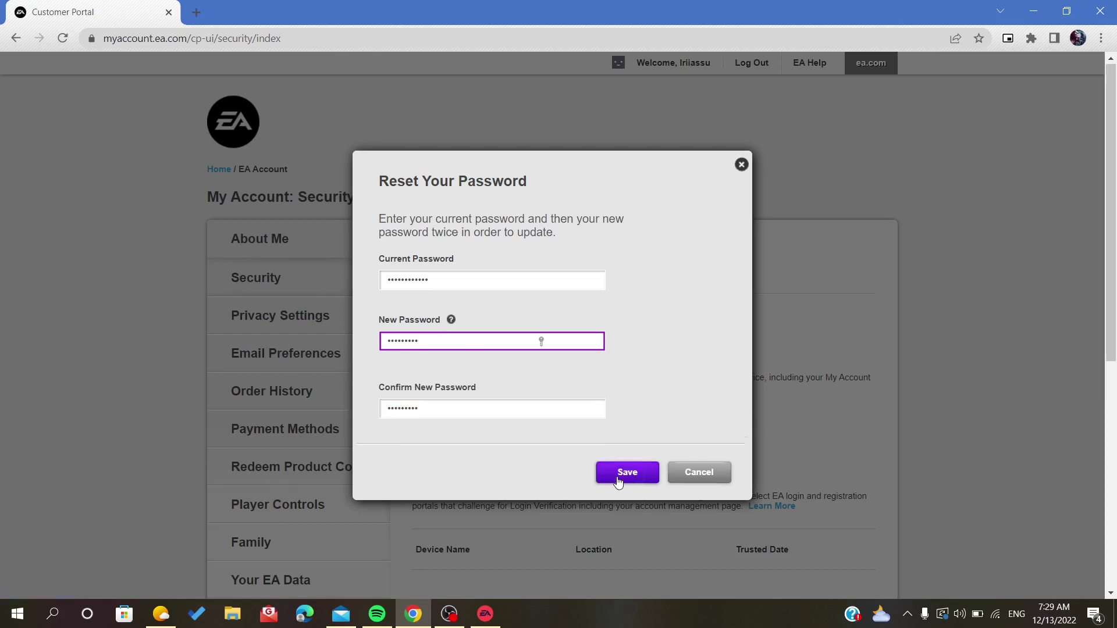
Step: Enter a different new password in both new password fields, save the change, and decline storing it in Kaspersky Password Manager
left_click_drag(461, 339, 334, 342)
type("••••••••")
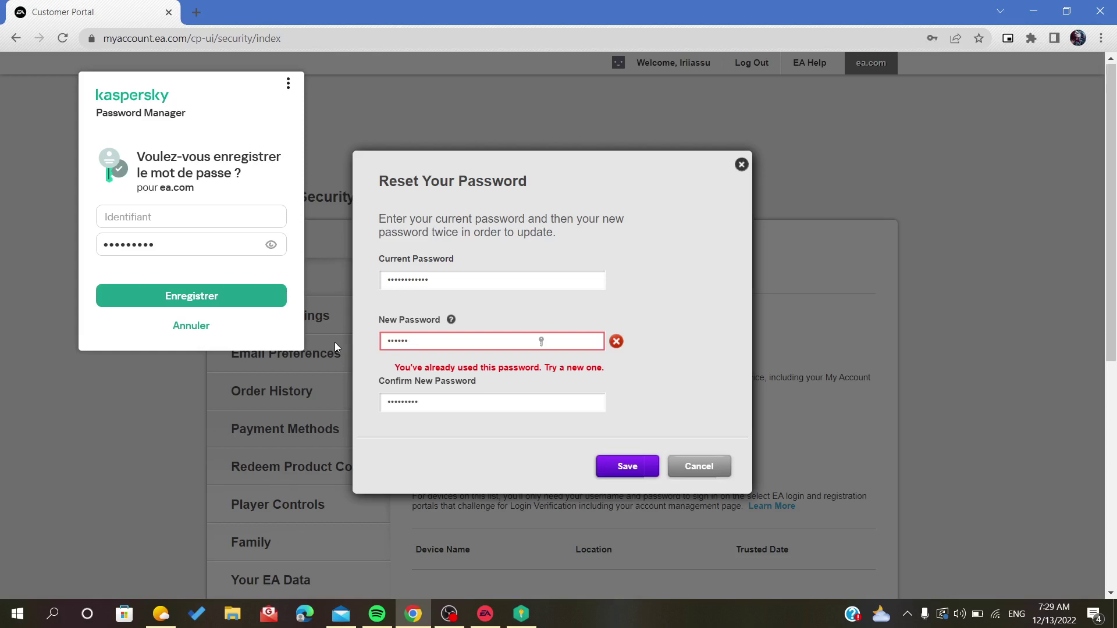
key("ctrl+a")
type("••••")
key("ctrl+a")
type("•••••••••")
key("Tab")
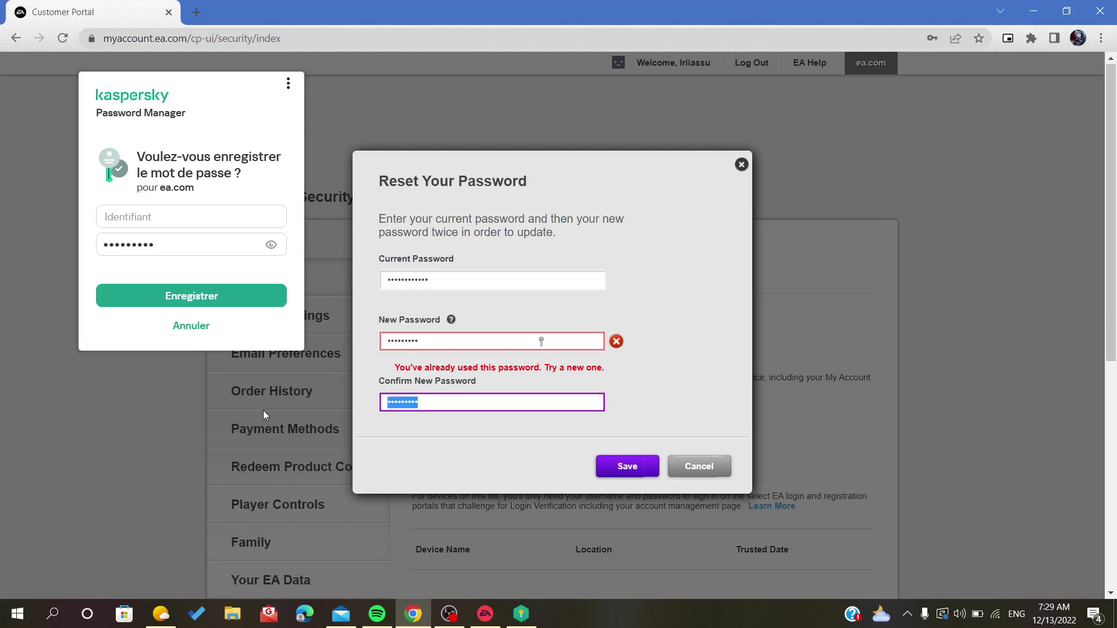
type("•••••••••")
left_click(613, 466)
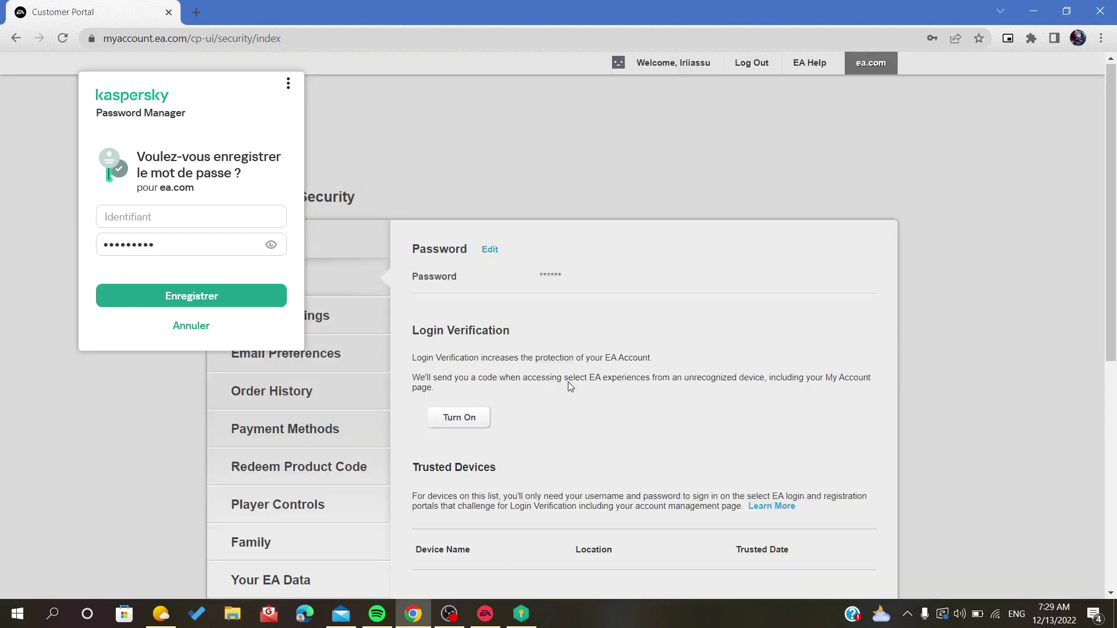
left_click(187, 325)
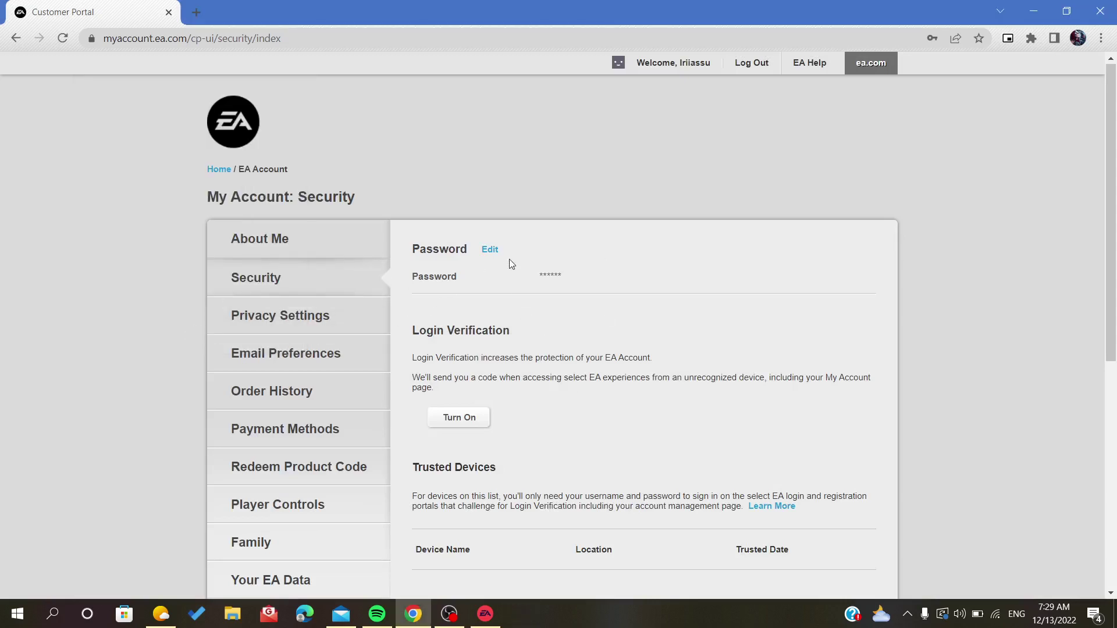